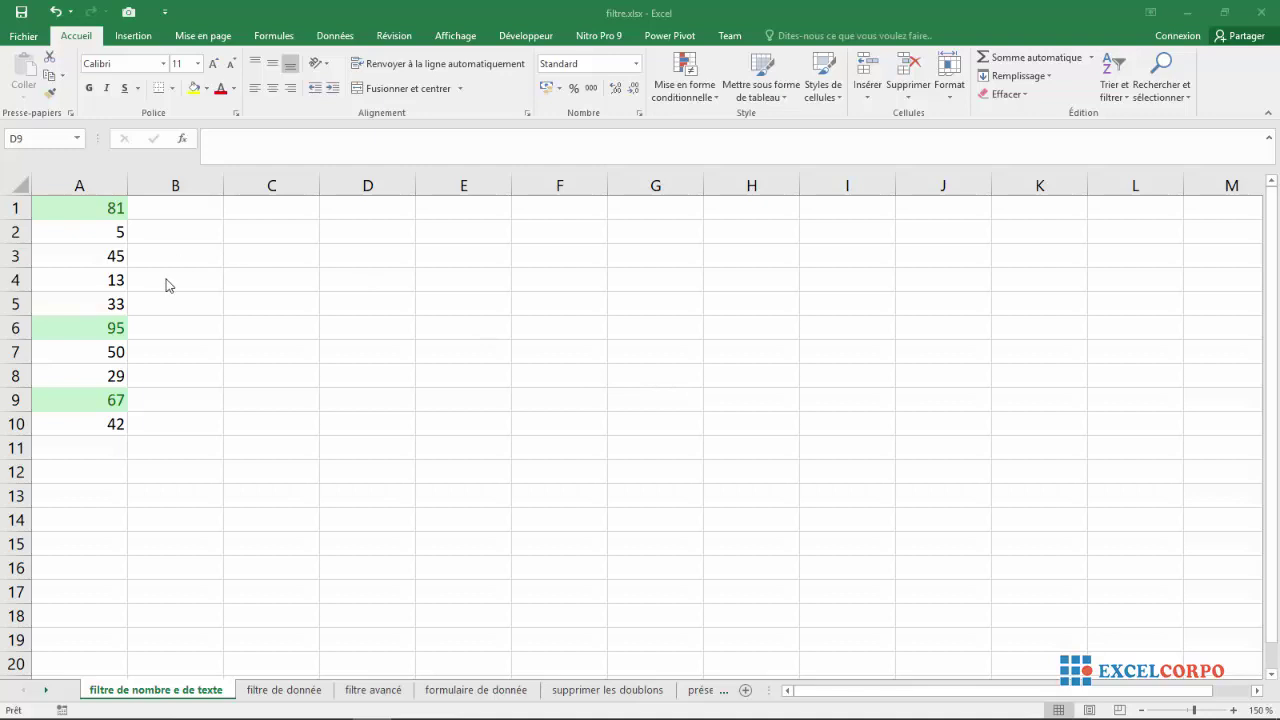
Inspect column A's cells, including the green-shaded 81, 95 and 67, then select A1
{"action": "left_click", "coordinate": [99, 181]}
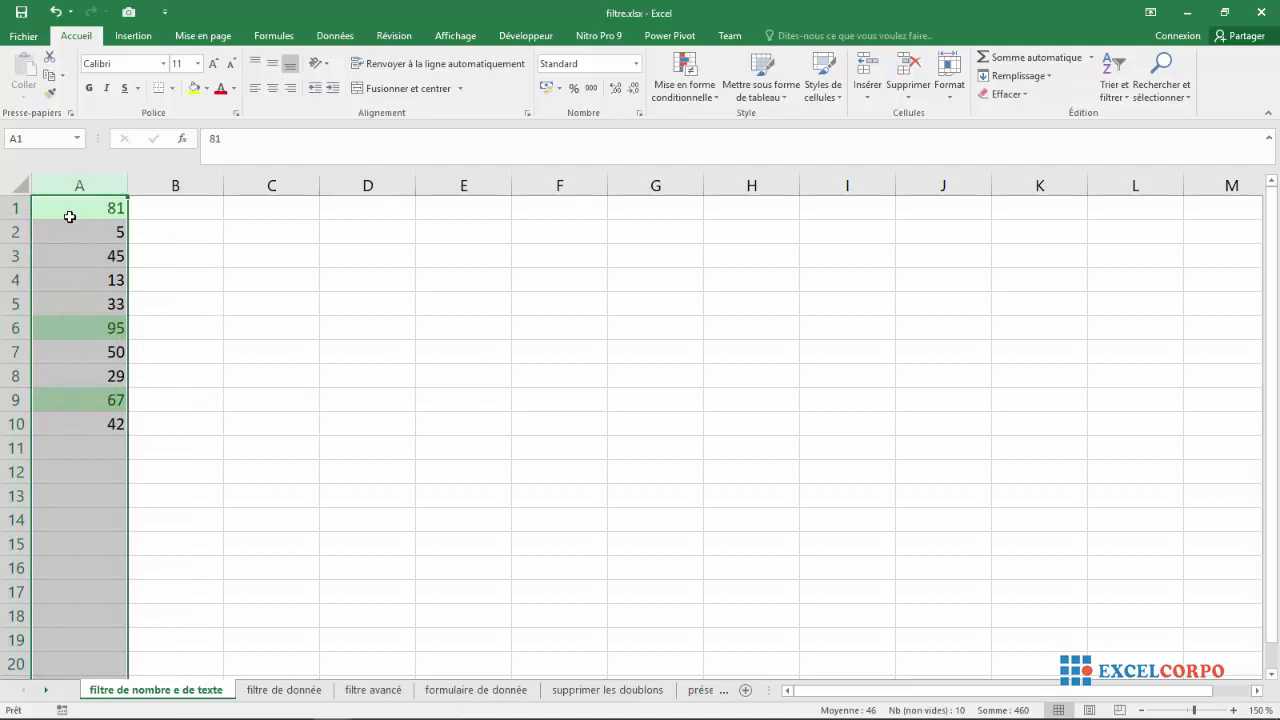
{"action": "left_click", "coordinate": [170, 302]}
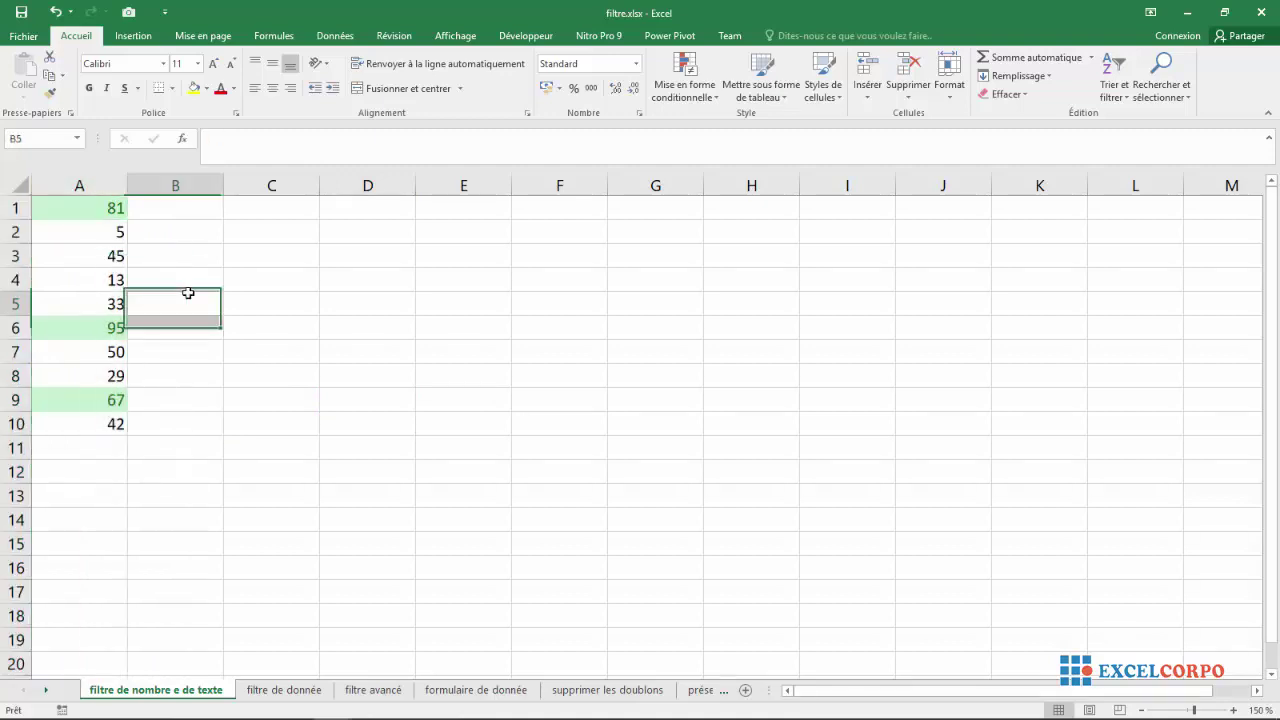
{"action": "left_click", "coordinate": [117, 210]}
{"action": "left_click", "coordinate": [145, 228]}
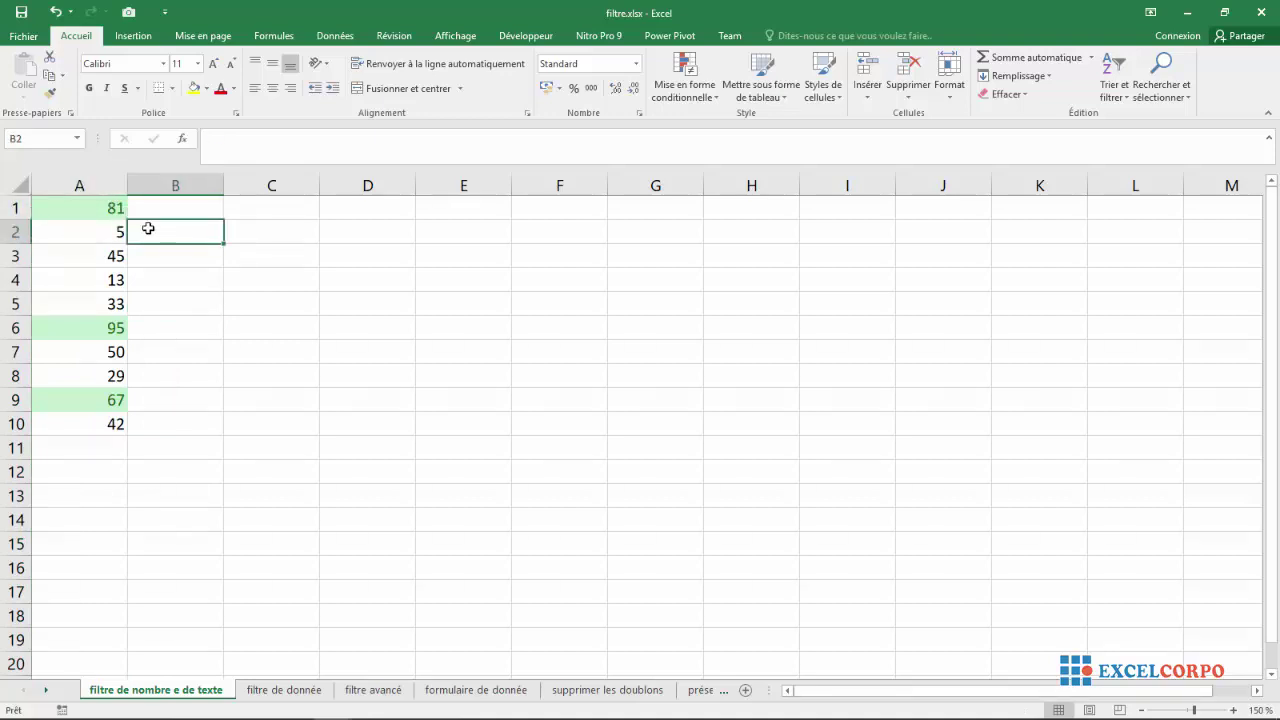
{"action": "left_click", "coordinate": [97, 205]}
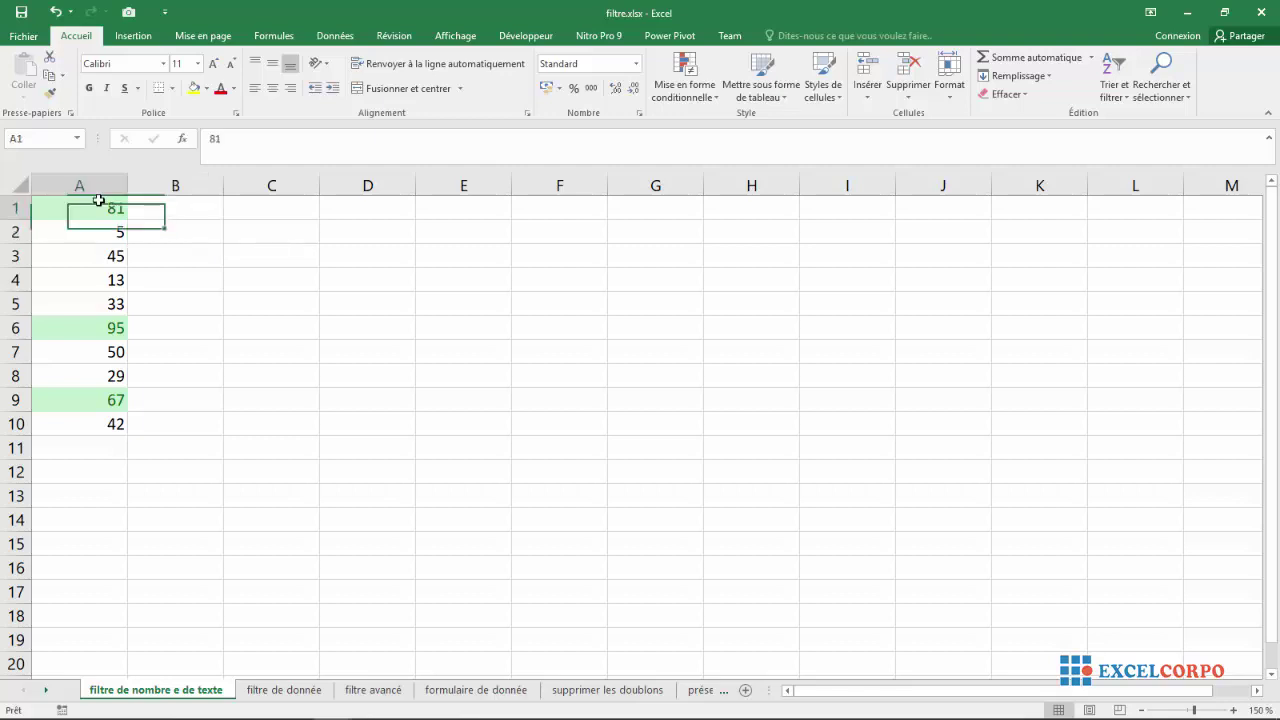
{"action": "left_click", "coordinate": [86, 326]}
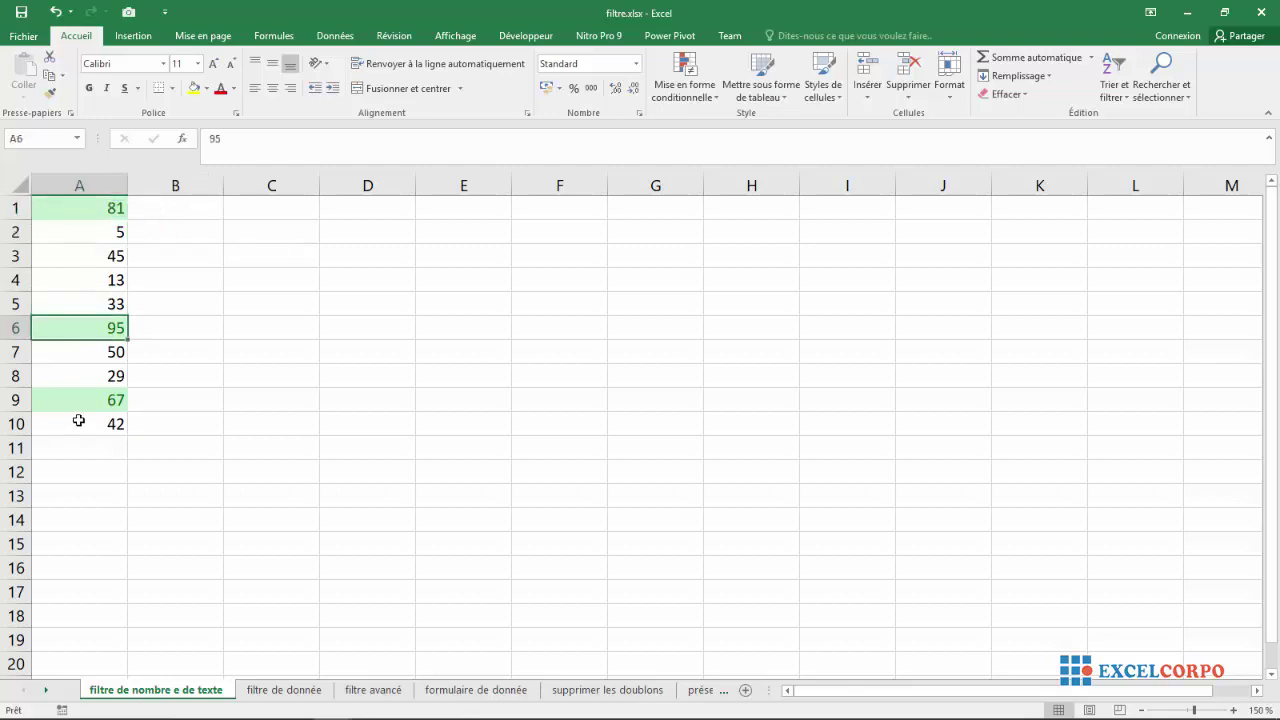
{"action": "left_click", "coordinate": [87, 399]}
{"action": "left_click", "coordinate": [153, 383]}
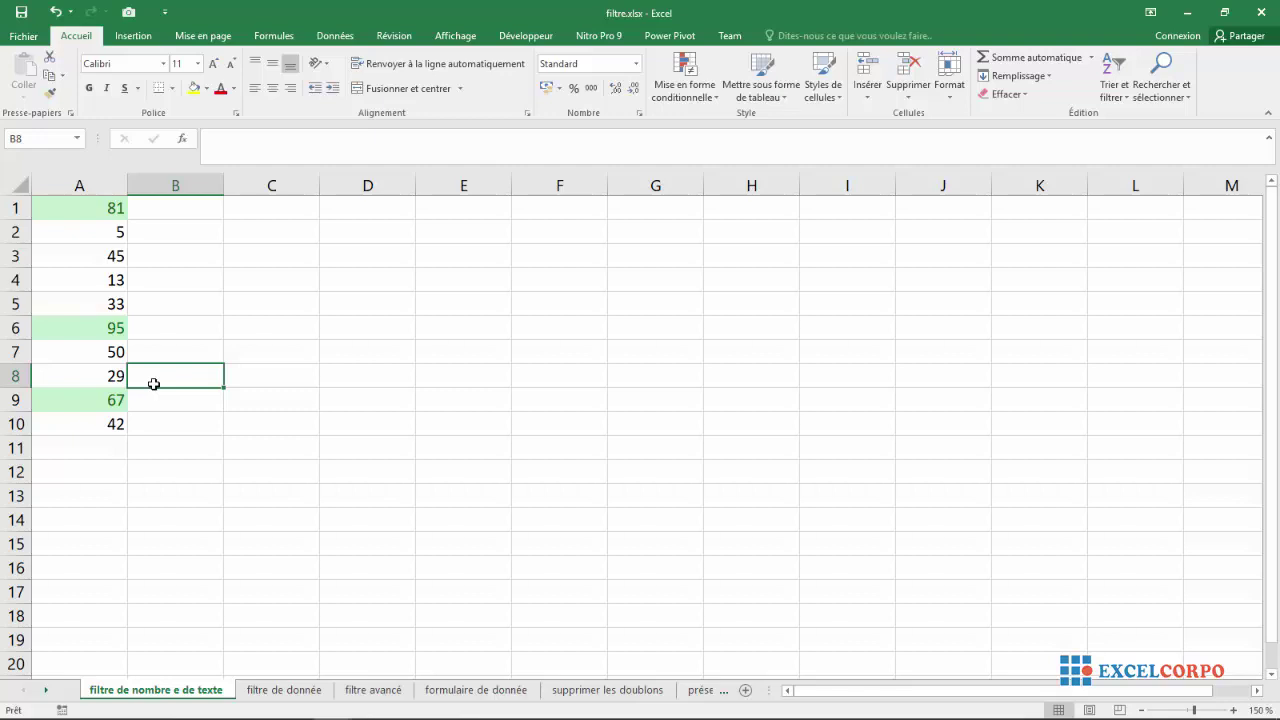
{"action": "left_click", "coordinate": [88, 213]}
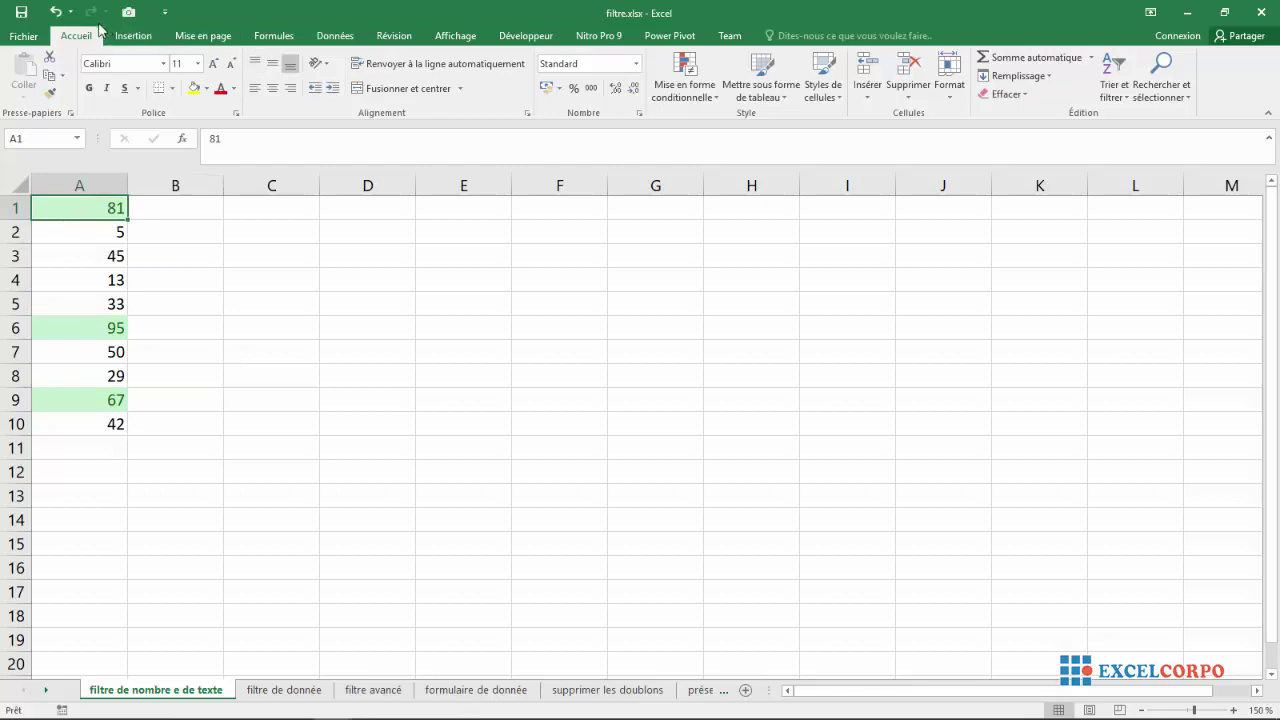
Open Mise en forme conditionnelle > Gérer les règles and move the manager down and left
{"action": "left_click", "coordinate": [708, 98]}
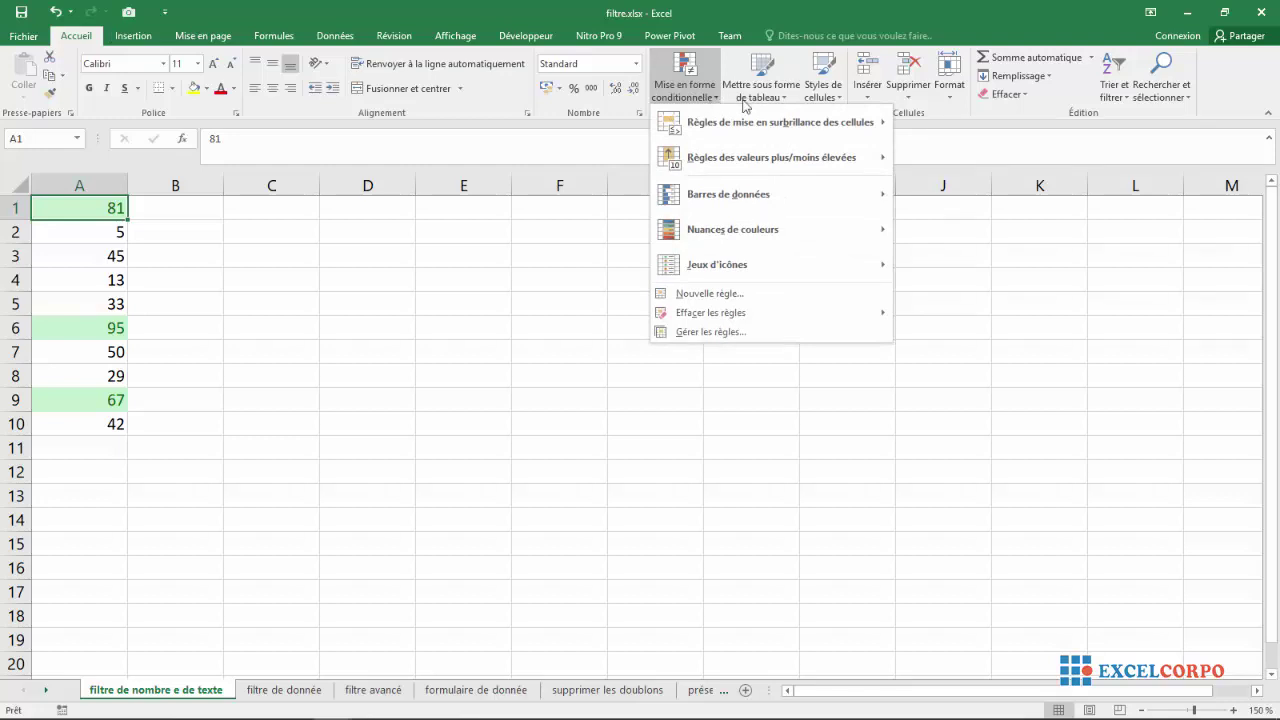
{"action": "left_click", "coordinate": [709, 333]}
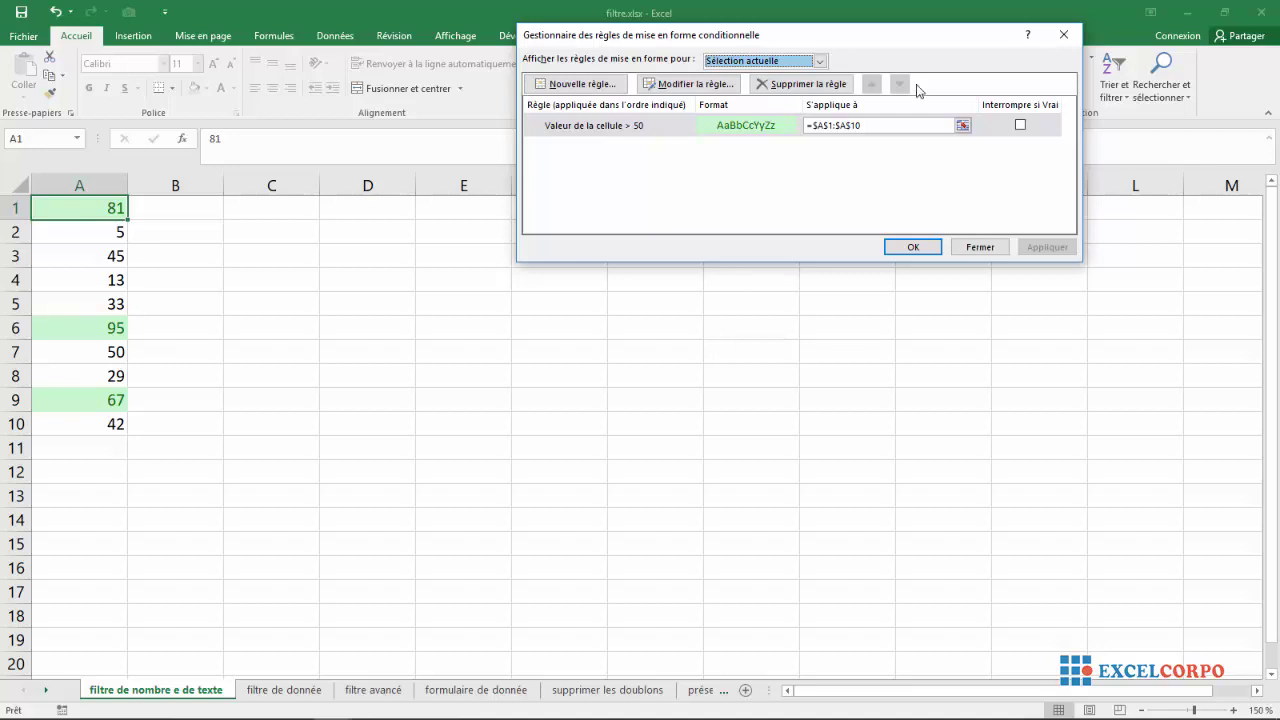
{"action": "left_click_drag", "start_coordinate": [894, 45], "coordinate": [738, 148]}
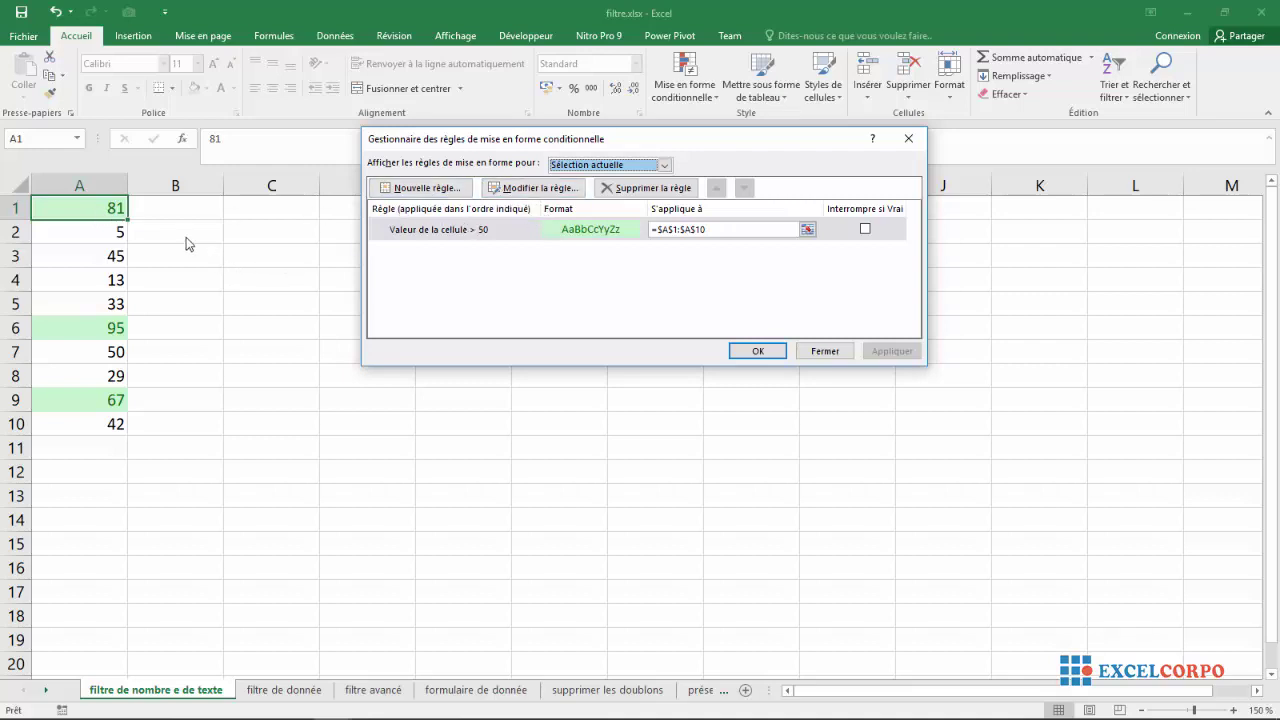
Check the rule's =$A$1:$A$10 range and show rules for 'Cette feuille de calcul'
{"action": "left_click", "coordinate": [700, 230]}
{"action": "left_click", "coordinate": [582, 166]}
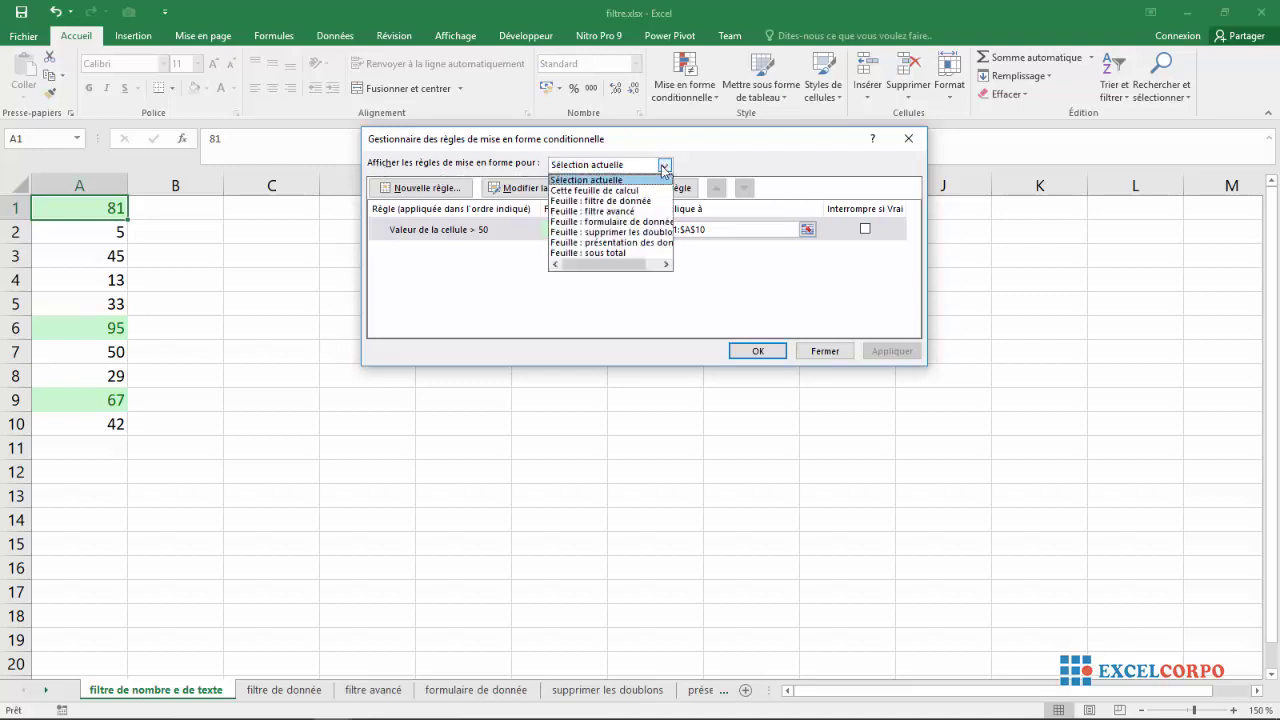
{"action": "left_click", "coordinate": [605, 191]}
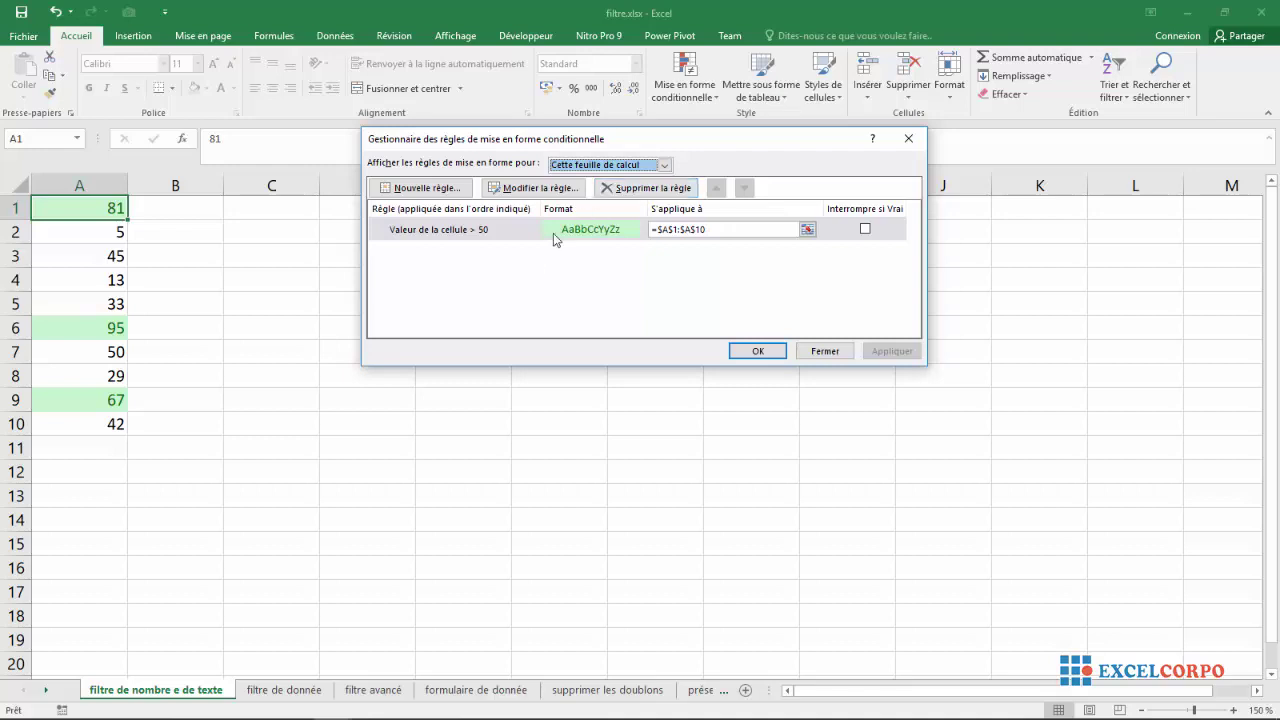
Change the rule's comparison to 'inférieure à' and bring up its Format de cellule settings
{"action": "left_click", "coordinate": [543, 189]}
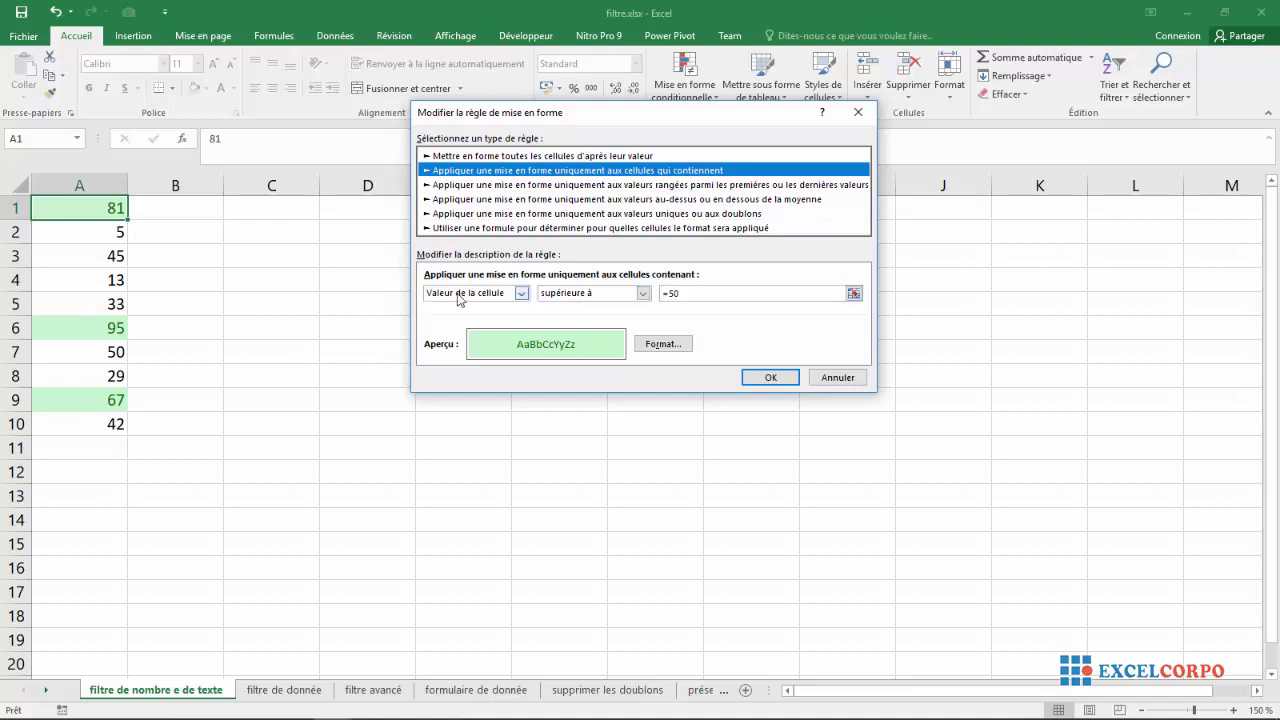
{"action": "left_click", "coordinate": [521, 293]}
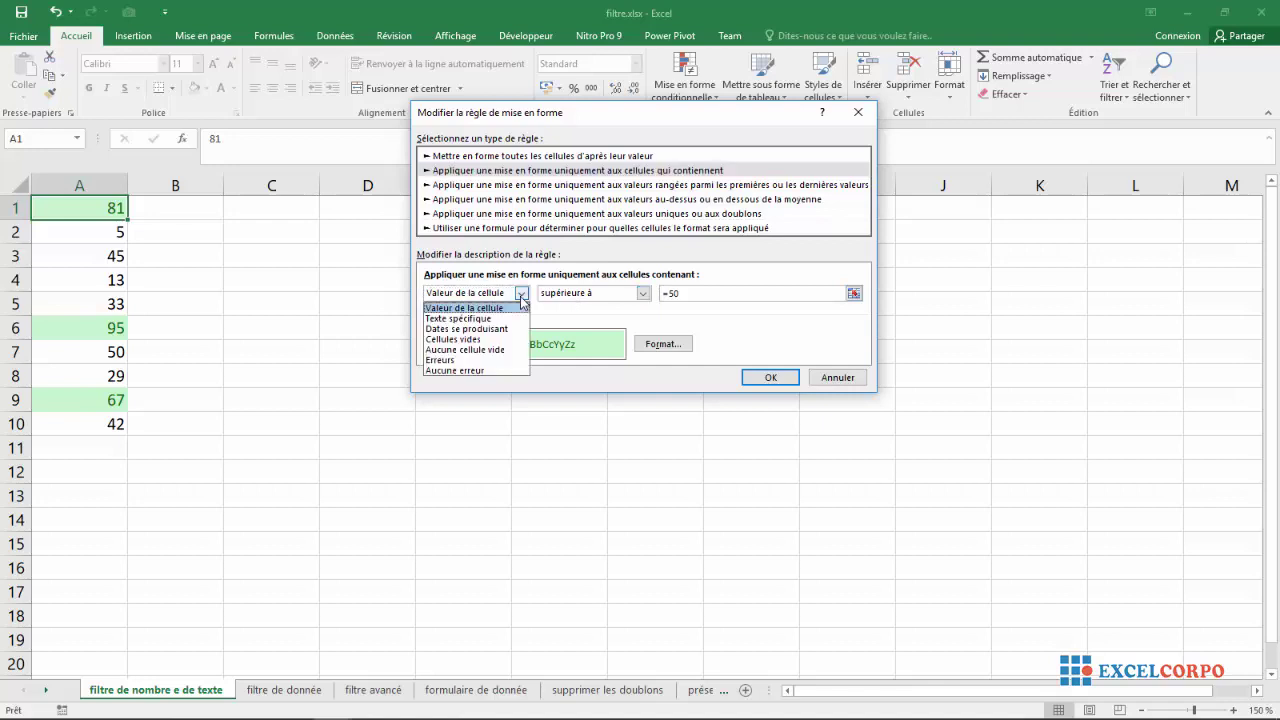
{"action": "left_click", "coordinate": [648, 293]}
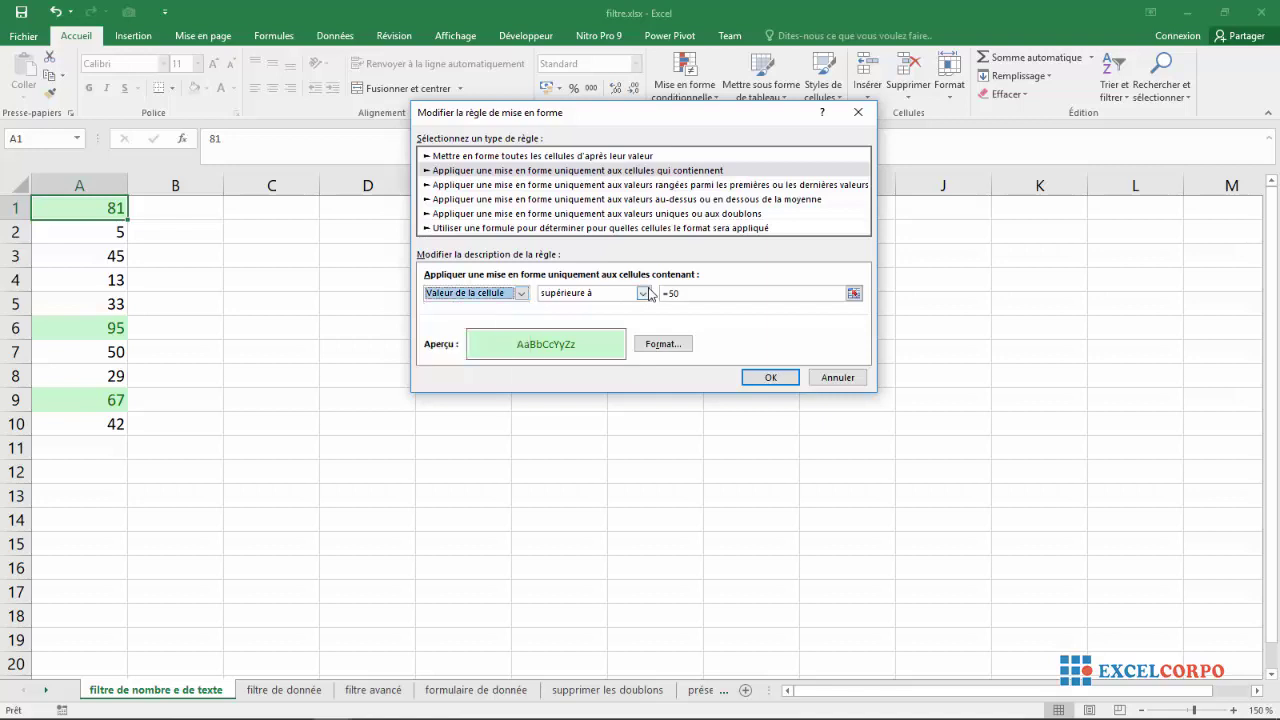
{"action": "left_click", "coordinate": [643, 293]}
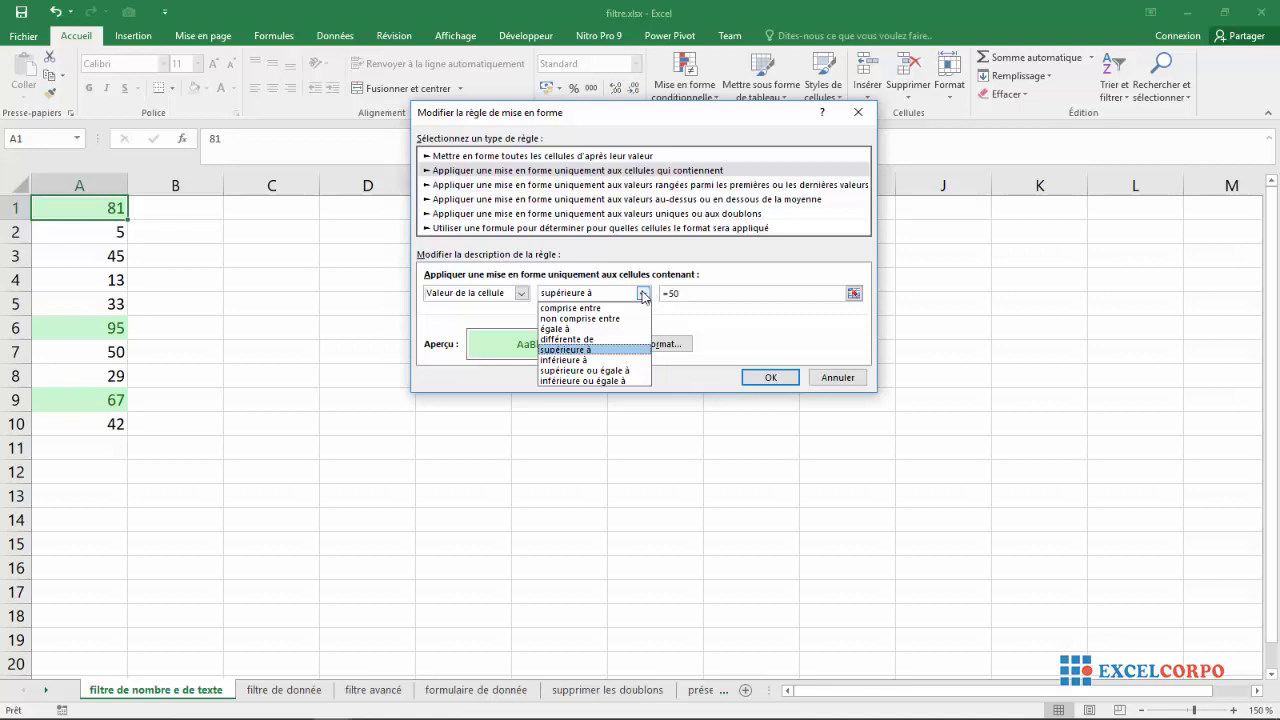
{"action": "left_click", "coordinate": [571, 360]}
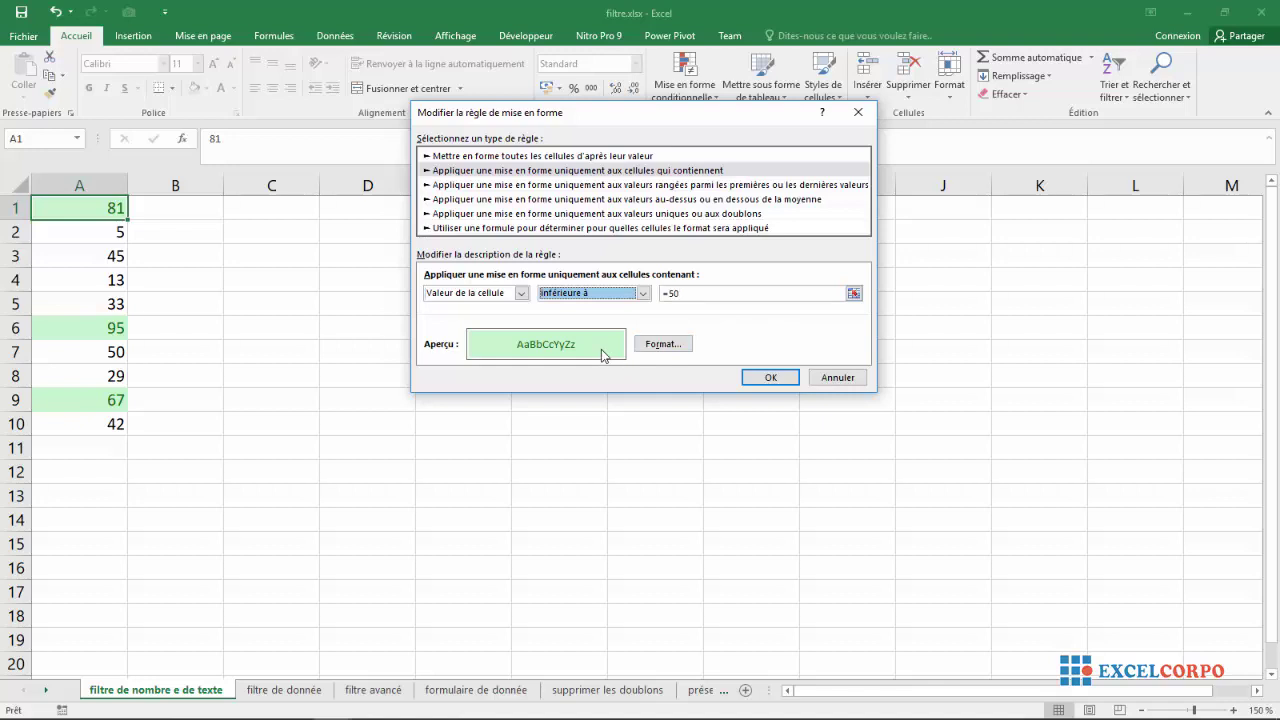
{"action": "left_click", "coordinate": [655, 345]}
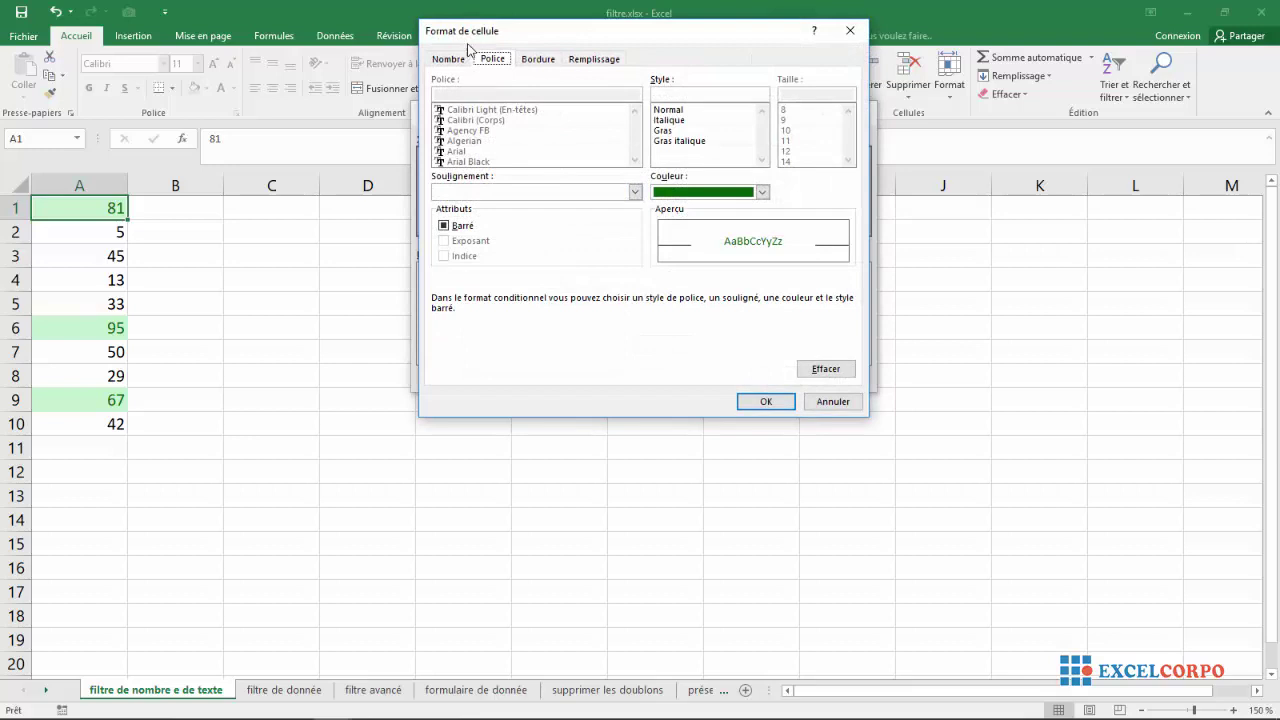
Set the rule's fill to purple on the Remplissage tab and confirm
{"action": "left_click", "coordinate": [455, 63]}
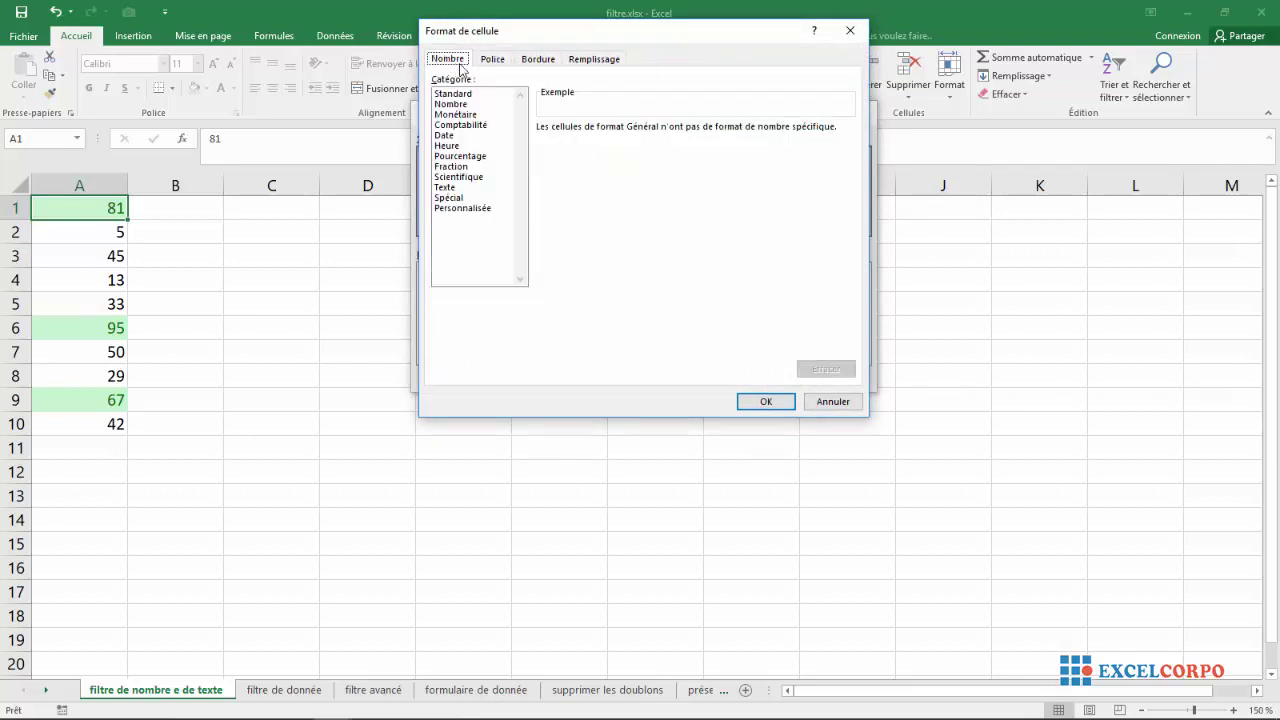
{"action": "left_click", "coordinate": [496, 63]}
{"action": "left_click", "coordinate": [537, 62]}
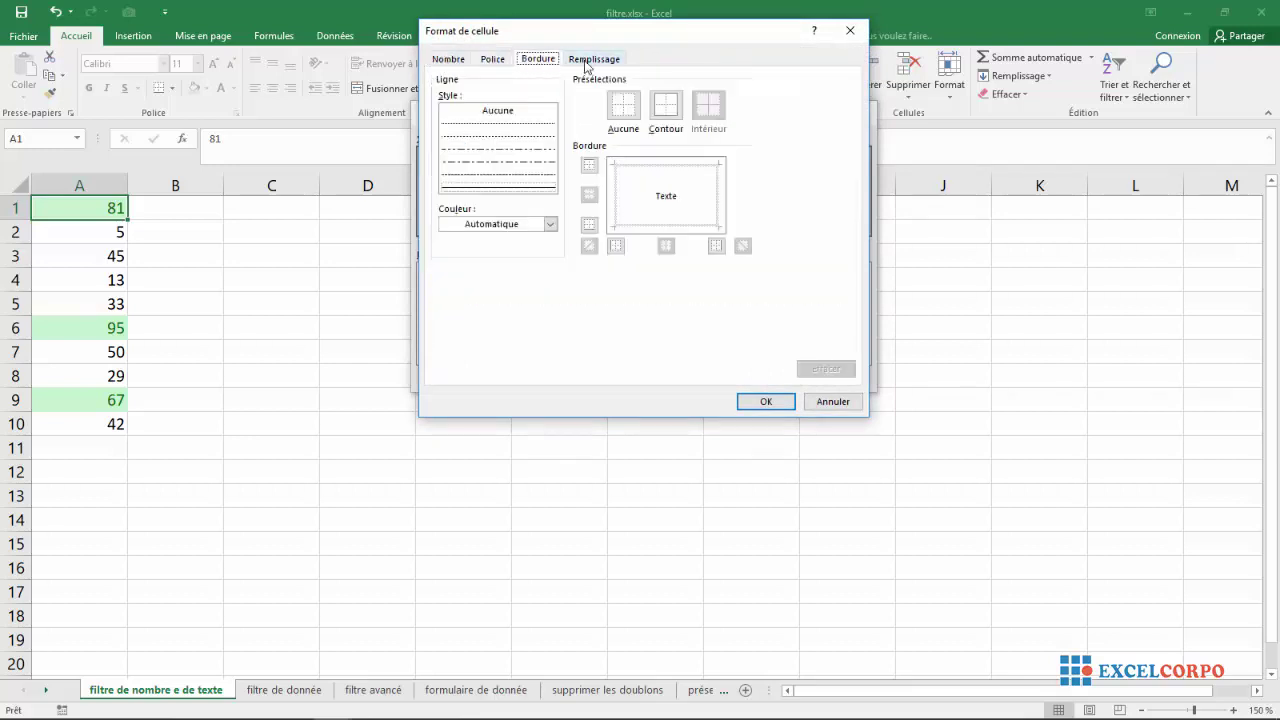
{"action": "left_click", "coordinate": [588, 63]}
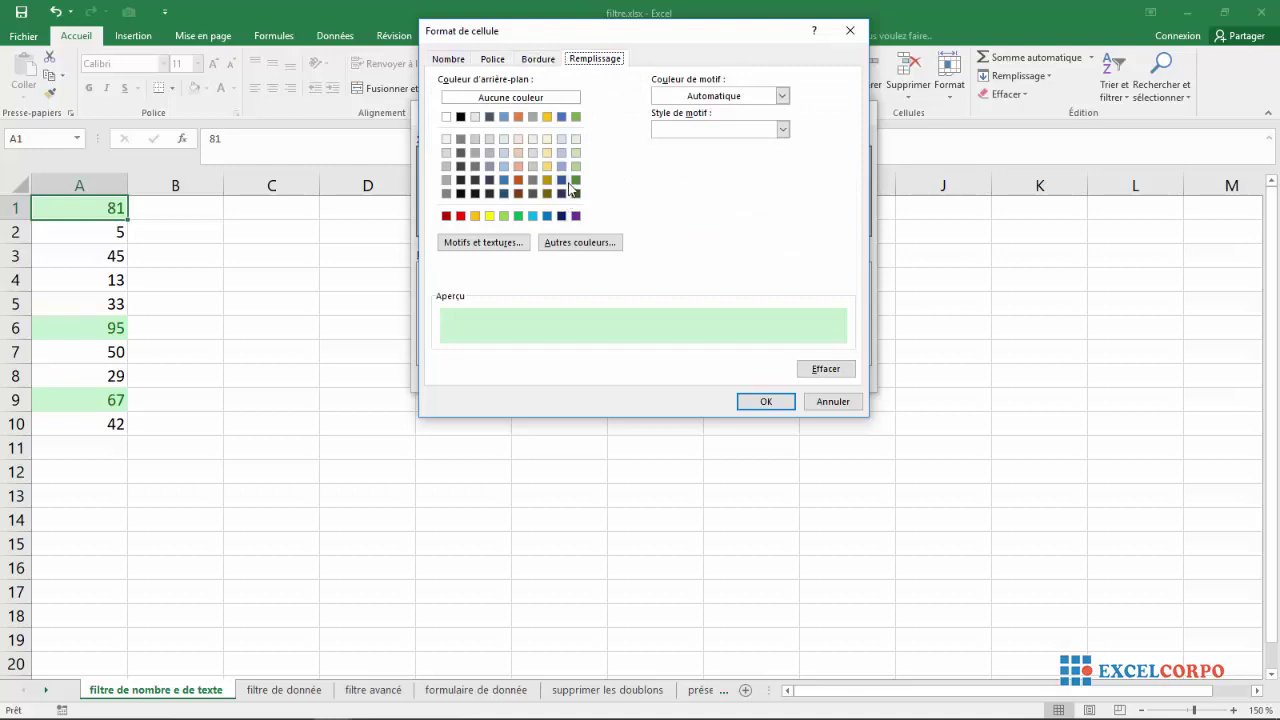
{"action": "left_click", "coordinate": [576, 217]}
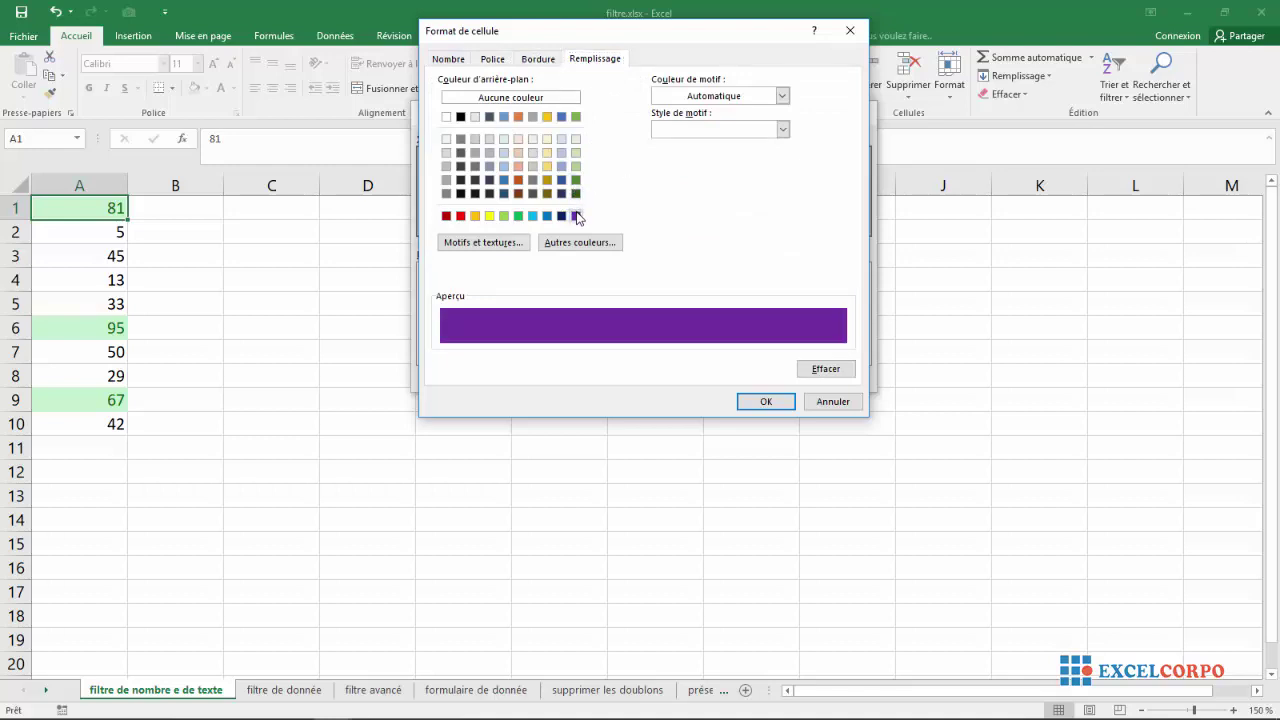
{"action": "left_click", "coordinate": [762, 401]}
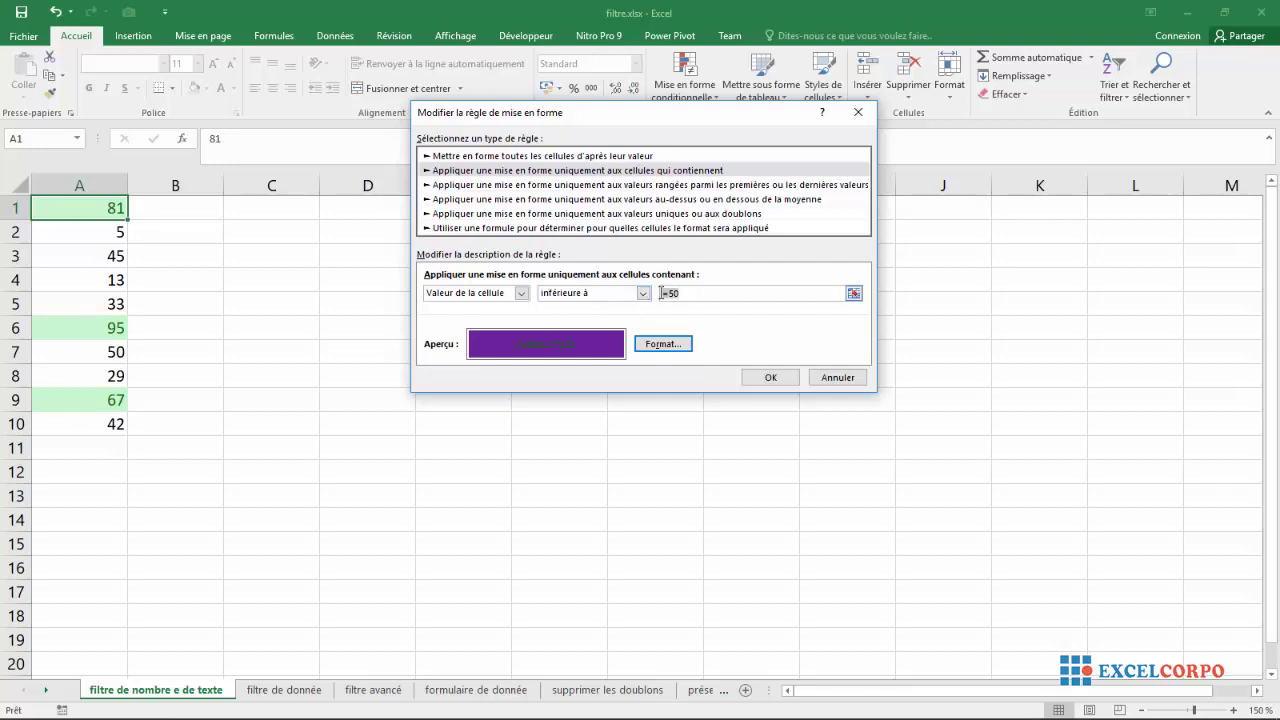
Keep 'inférieure à' =50, save the rule and apply it to the worksheet
{"action": "left_click", "coordinate": [660, 293]}
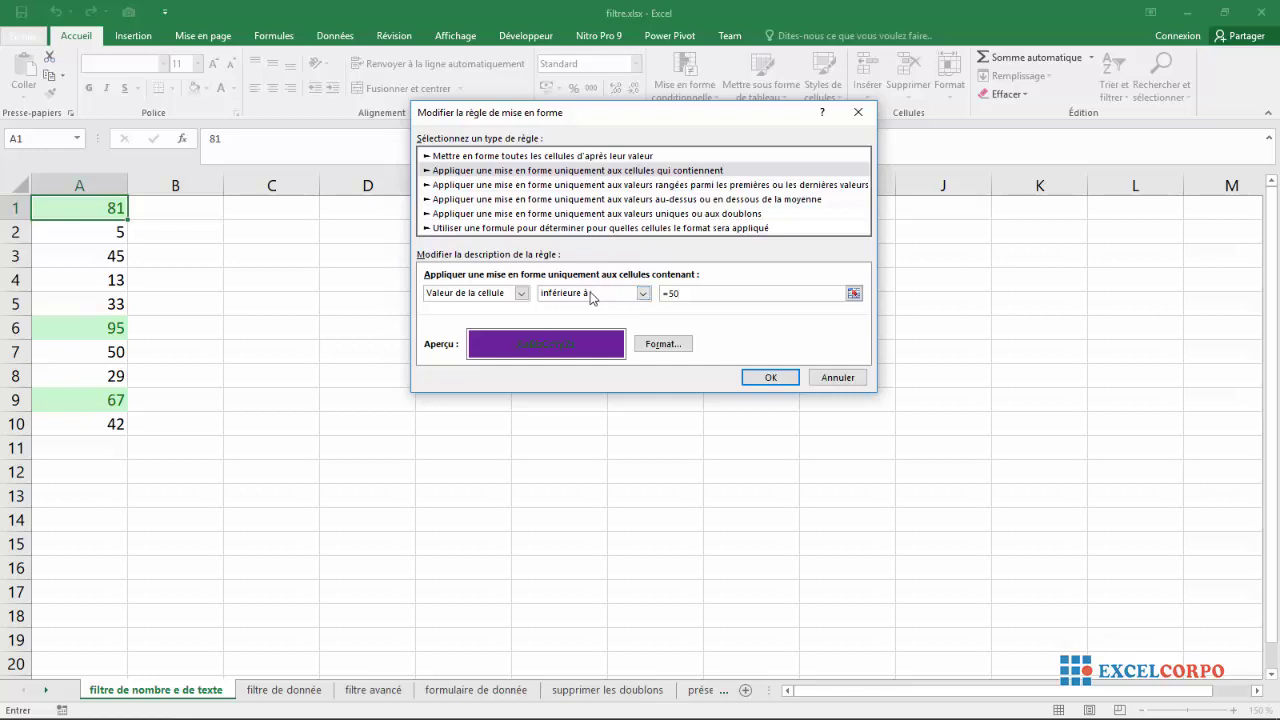
{"action": "left_click", "coordinate": [590, 294]}
{"action": "left_click", "coordinate": [588, 297]}
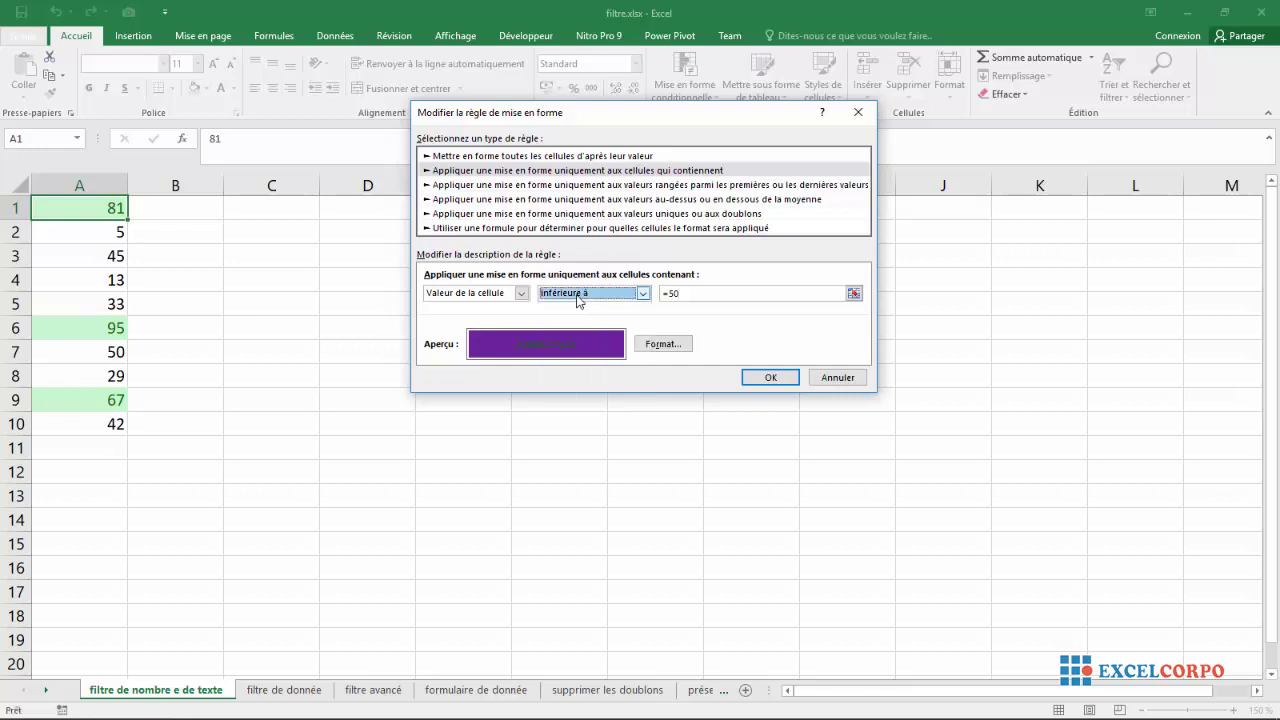
{"action": "left_click", "coordinate": [773, 380]}
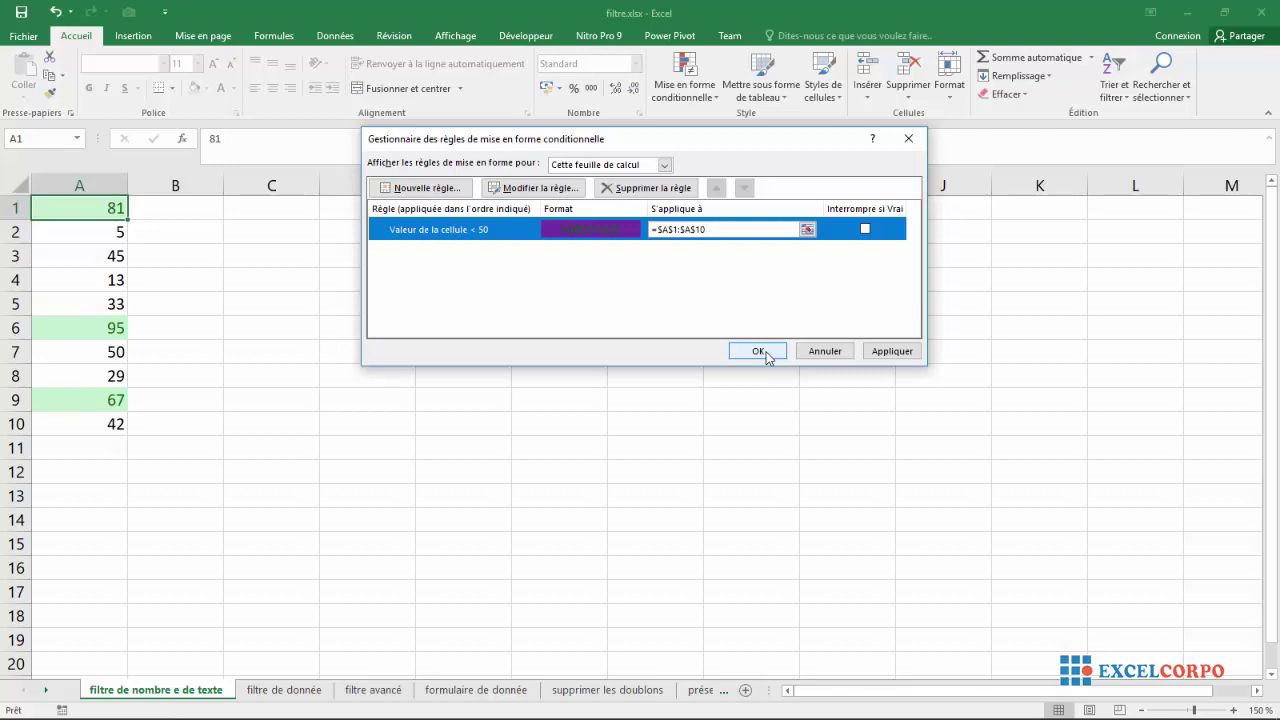
{"action": "left_click", "coordinate": [765, 352]}
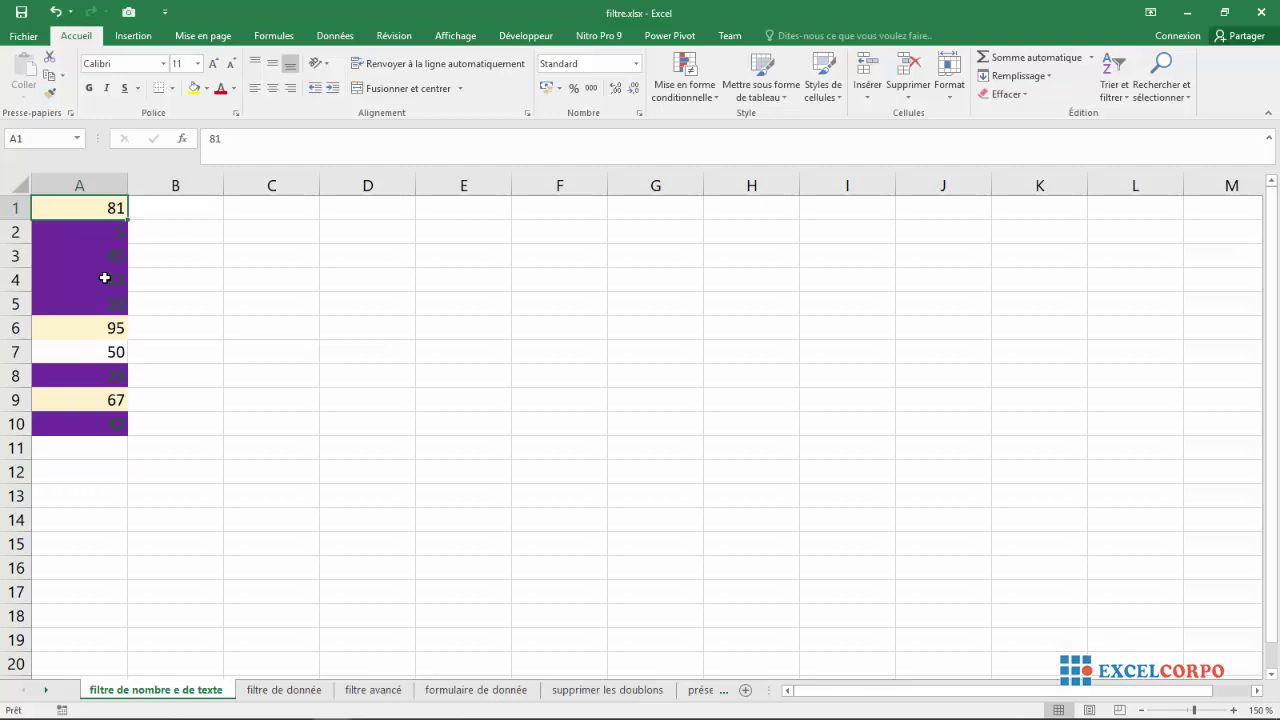
Undo the purple formatting and reopen the conditional formatting rules manager
{"action": "left_click", "coordinate": [55, 12]}
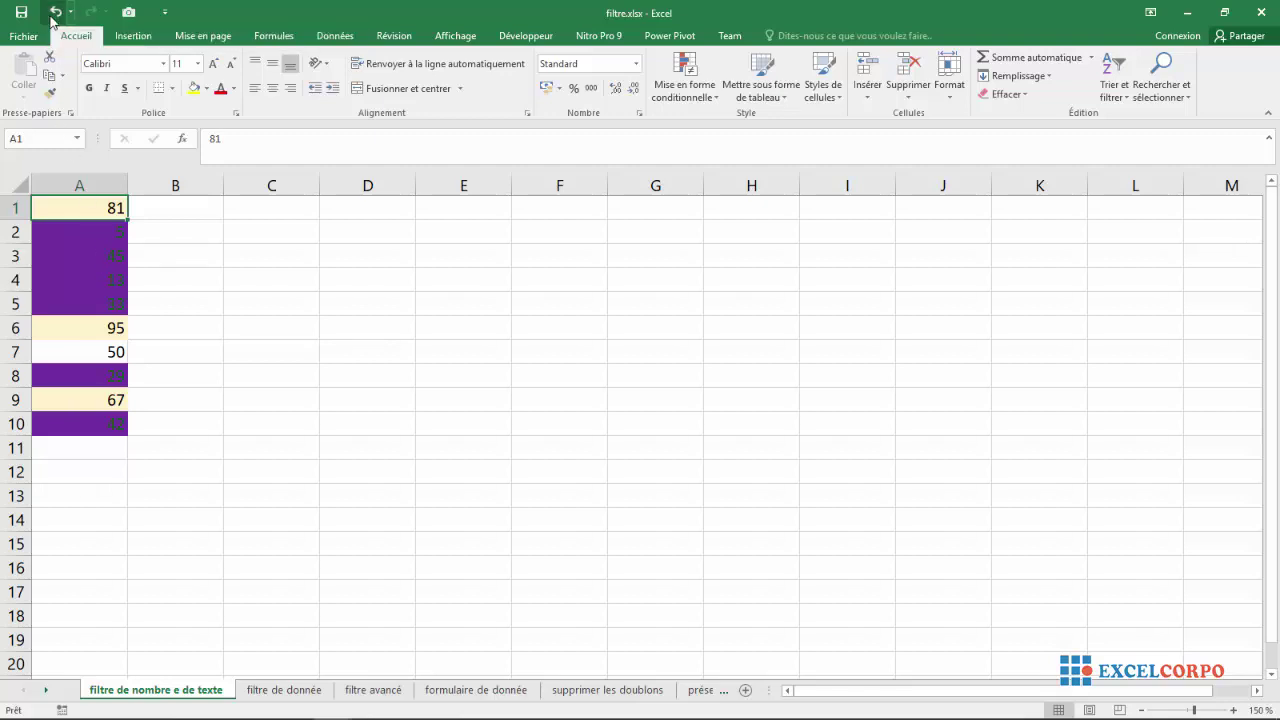
{"action": "left_click", "coordinate": [683, 85]}
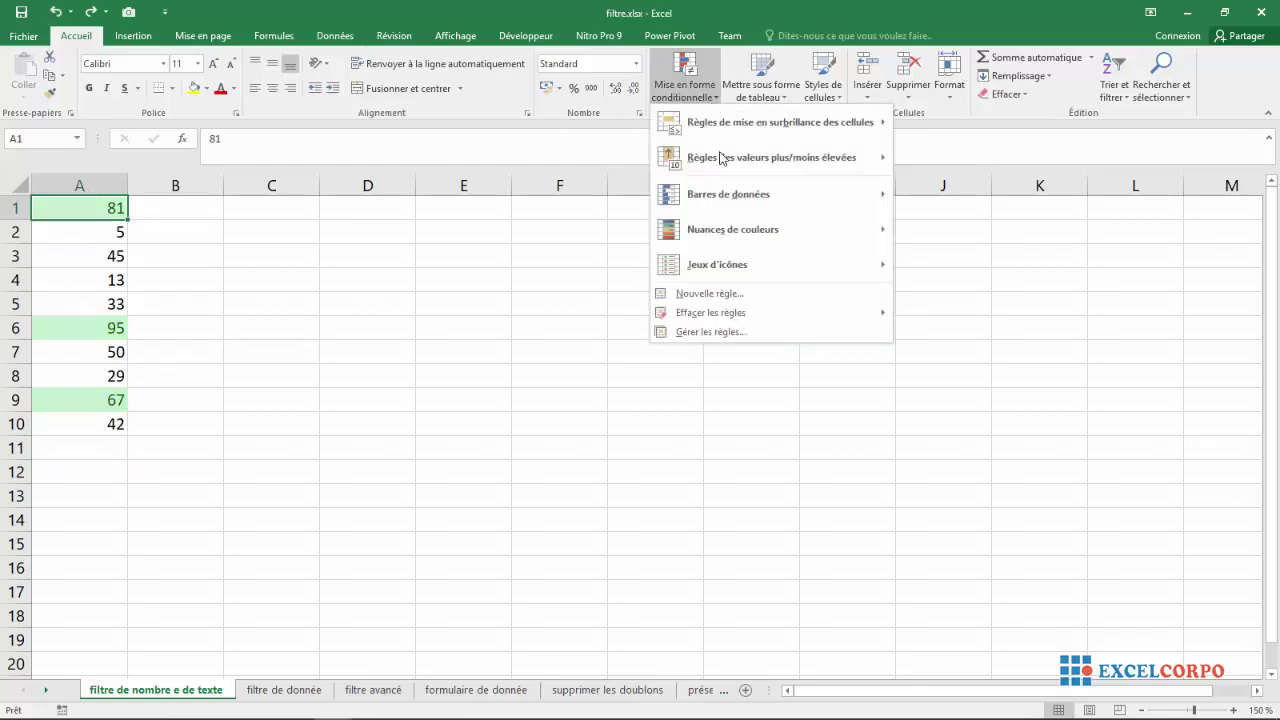
{"action": "left_click", "coordinate": [708, 332]}
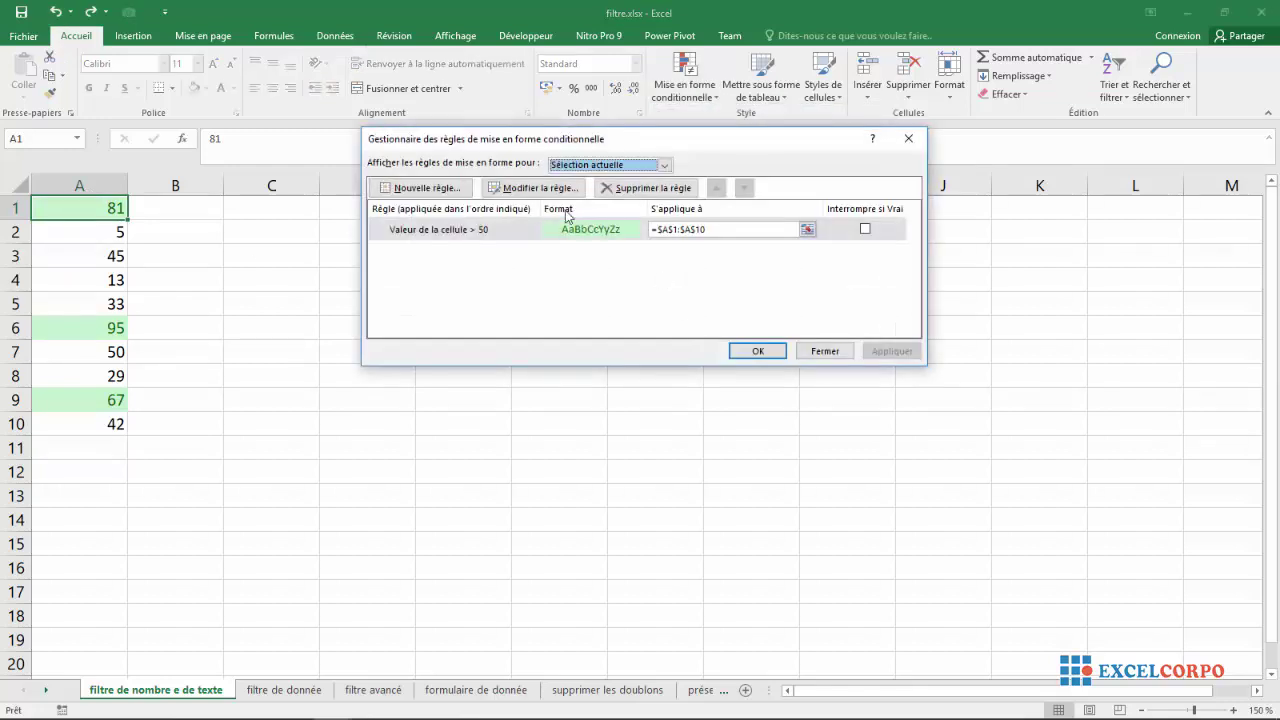
Give the greater-than-50 rule a yellow fill and save the rule
{"action": "left_click", "coordinate": [510, 189]}
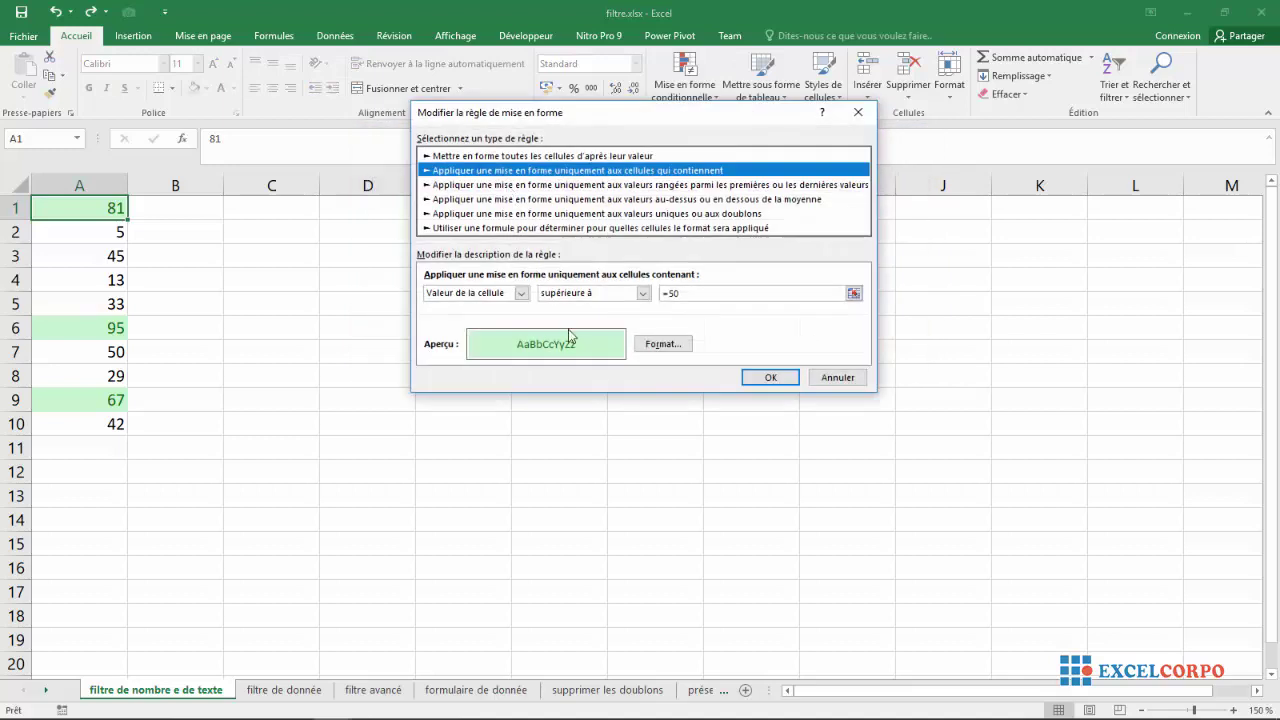
{"action": "left_click", "coordinate": [656, 350]}
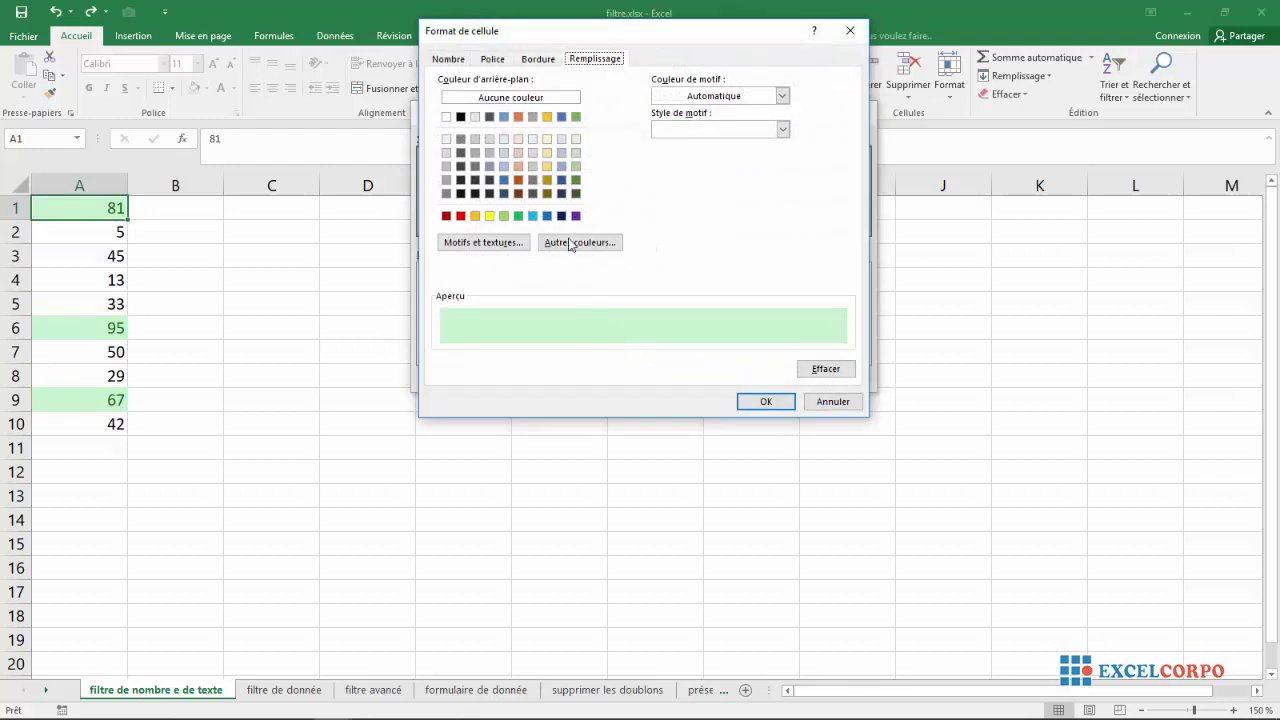
{"action": "left_click", "coordinate": [489, 216]}
{"action": "left_click", "coordinate": [766, 402]}
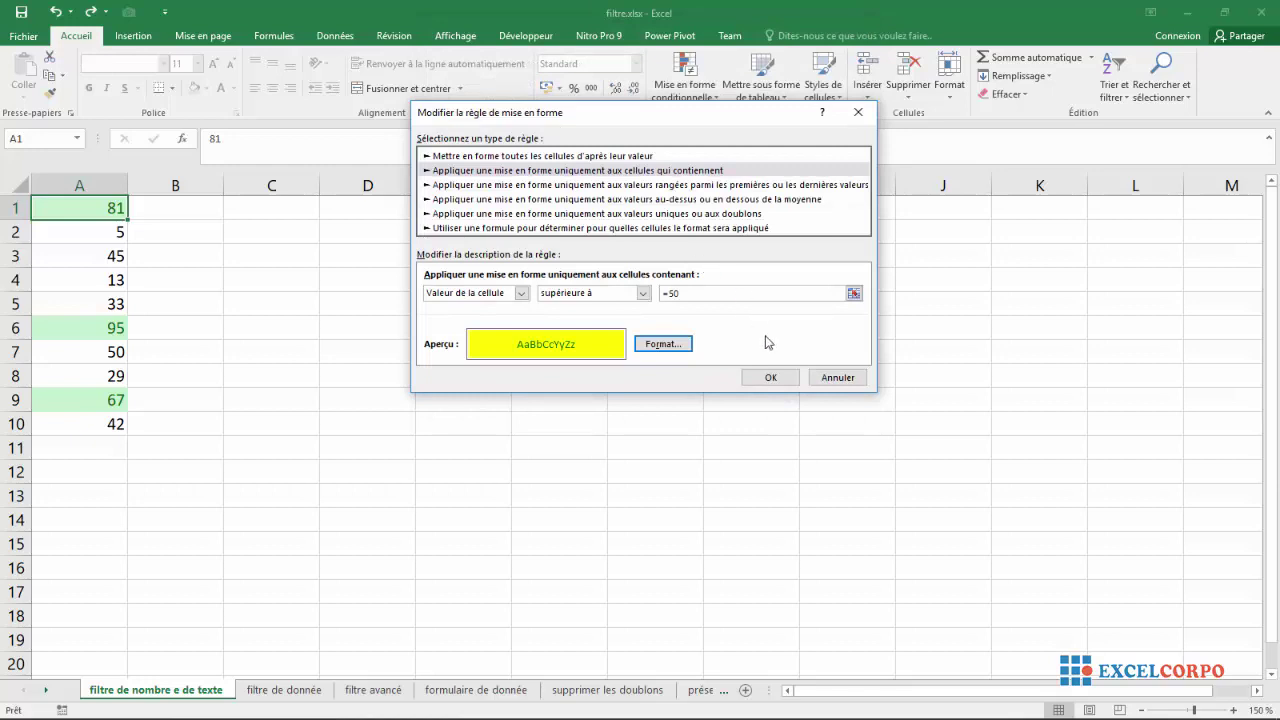
{"action": "left_click", "coordinate": [756, 380]}
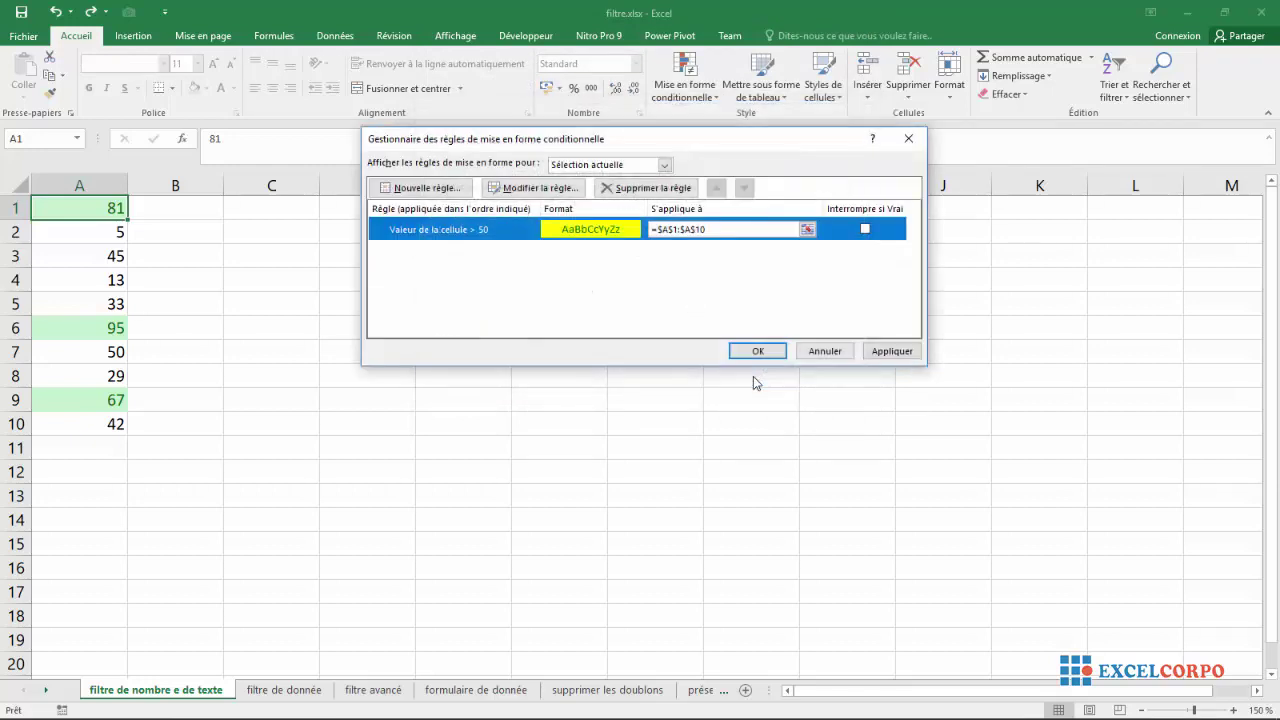
{"action": "left_click", "coordinate": [759, 354]}
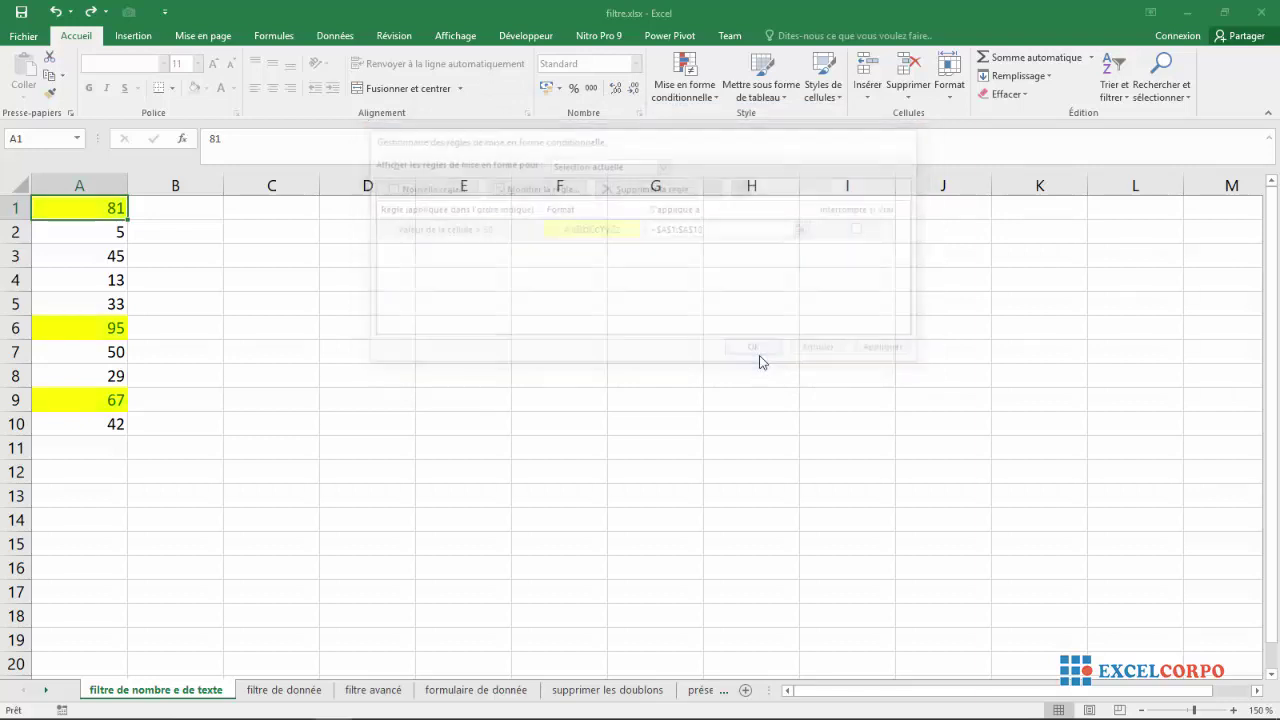